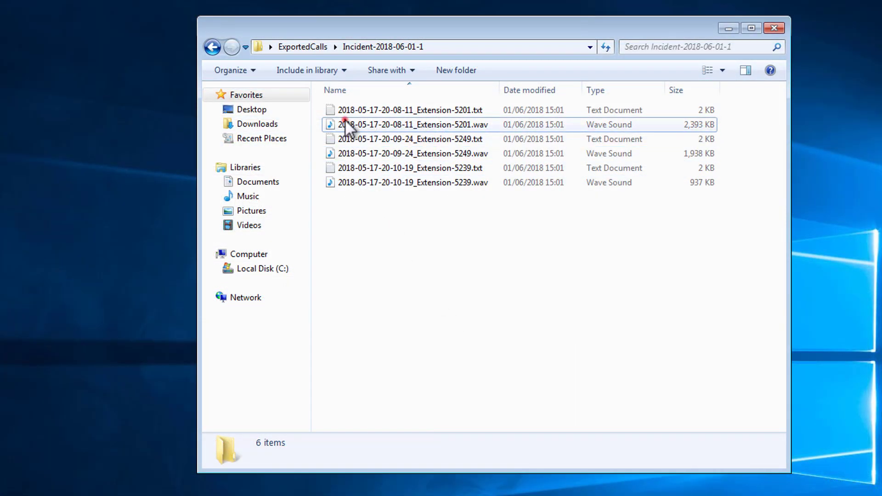
# - Play the Extension-5201 WAV recording in Media Player, then view its text metadata file
pyautogui.doubleClick(346, 126)
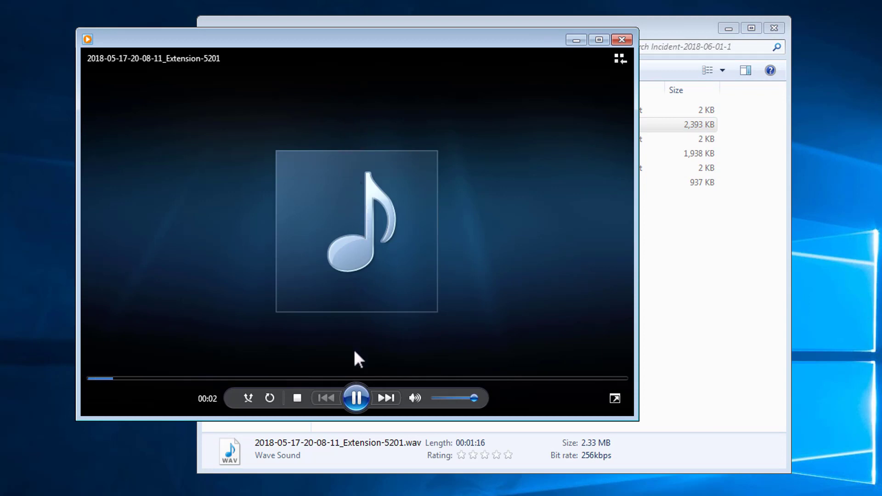
pyautogui.click(357, 397)
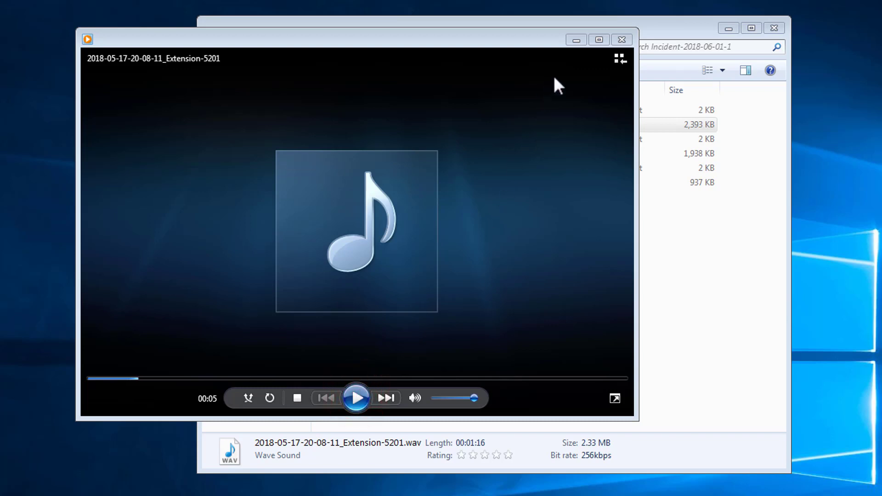
pyautogui.click(623, 39)
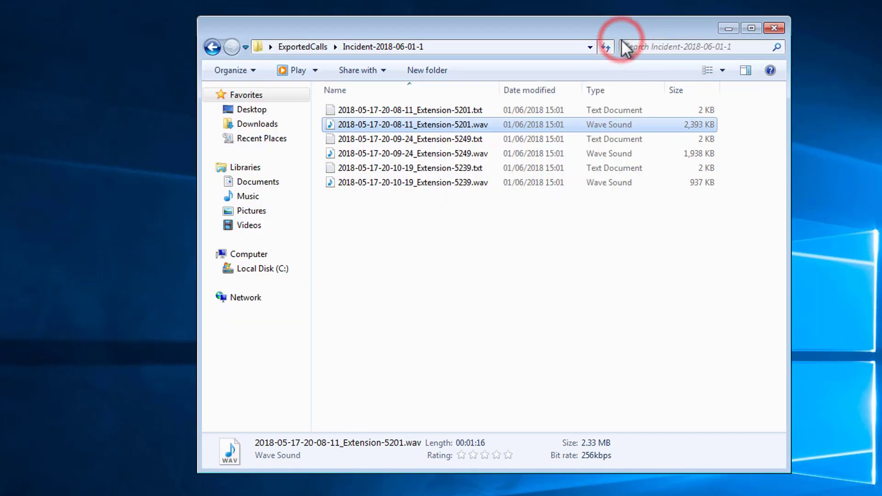
pyautogui.doubleClick(443, 109)
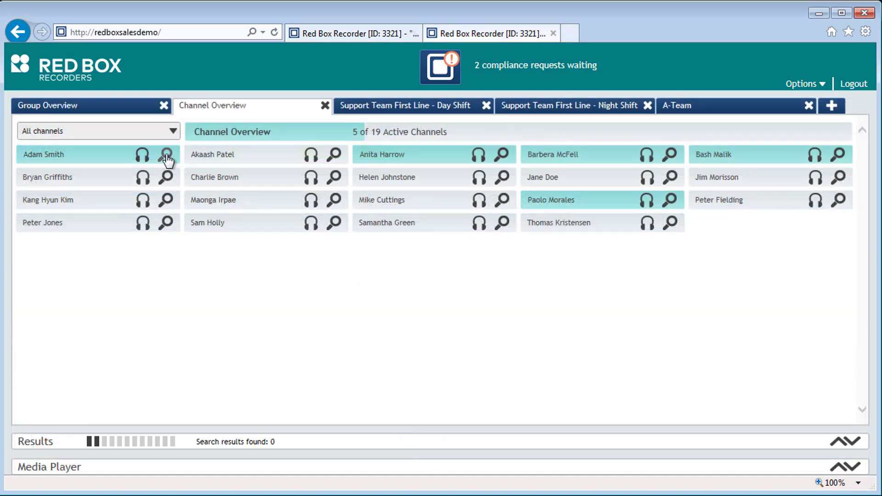
# - Play the 20:08:11 call from extension 5201 and show the single-call WAV export options
pyautogui.click(168, 157)
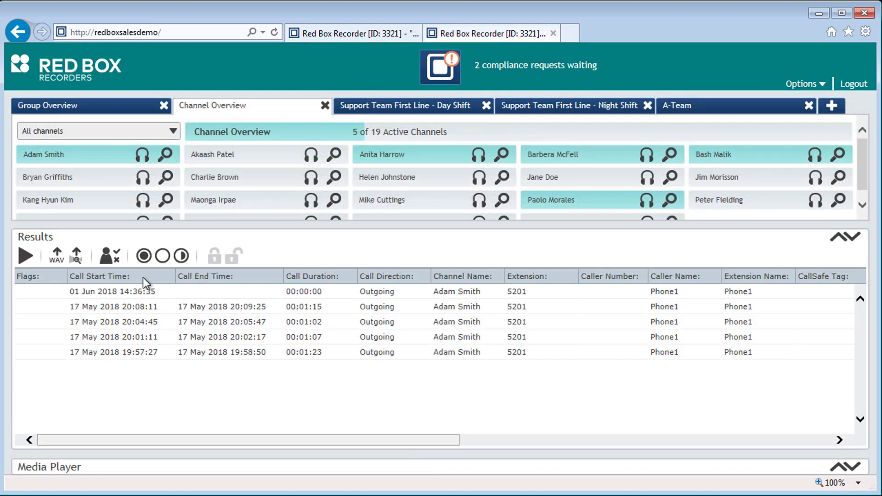
pyautogui.click(141, 307)
pyautogui.click(26, 256)
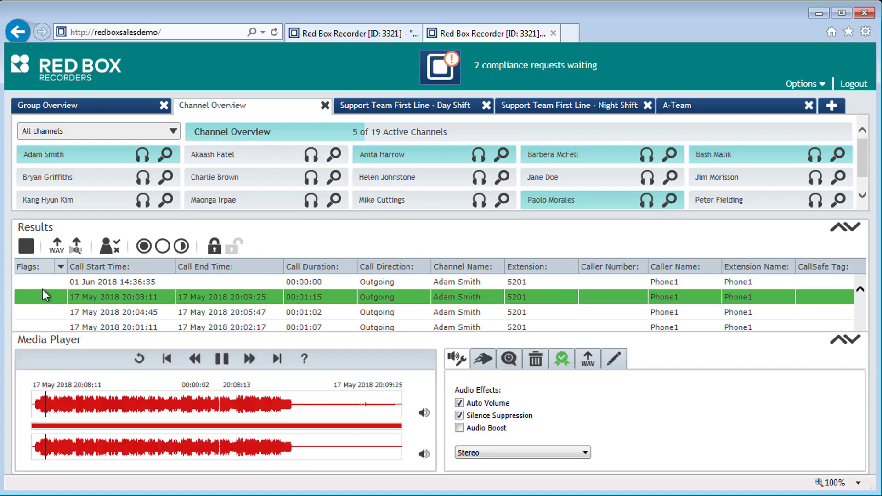
pyautogui.click(587, 359)
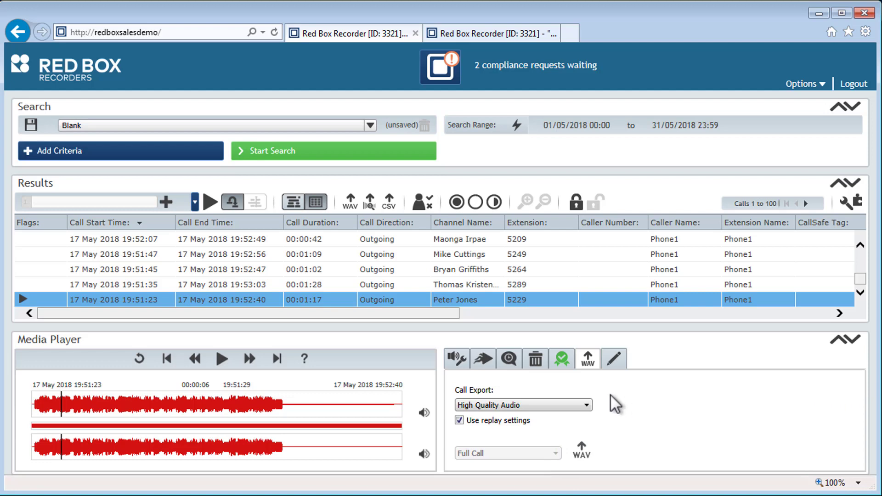
# - Choose High Quality Audio for the export and mark a short portion of the recording
pyautogui.click(584, 407)
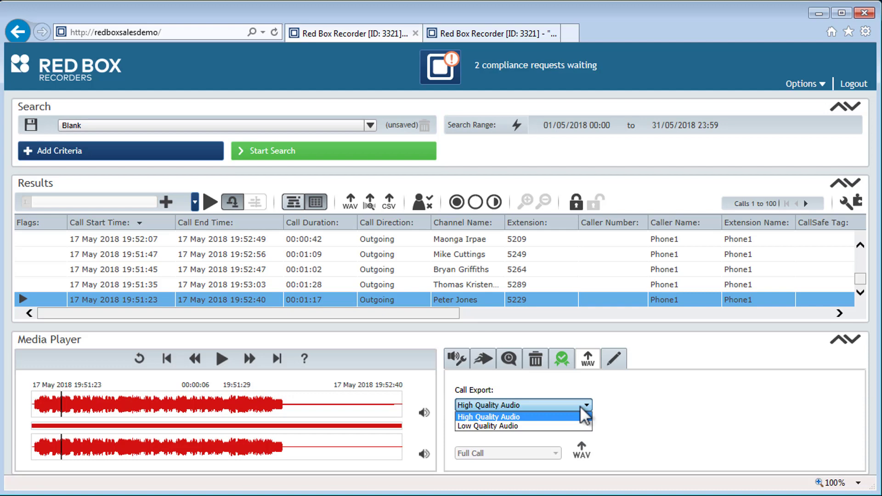
pyautogui.click(585, 416)
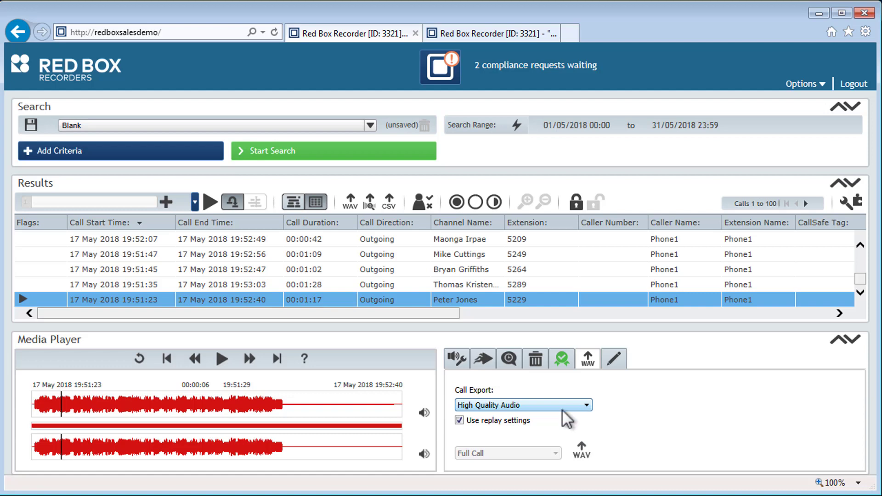
pyautogui.click(241, 408)
pyautogui.moveTo(241, 408); pyautogui.dragTo(259, 408)
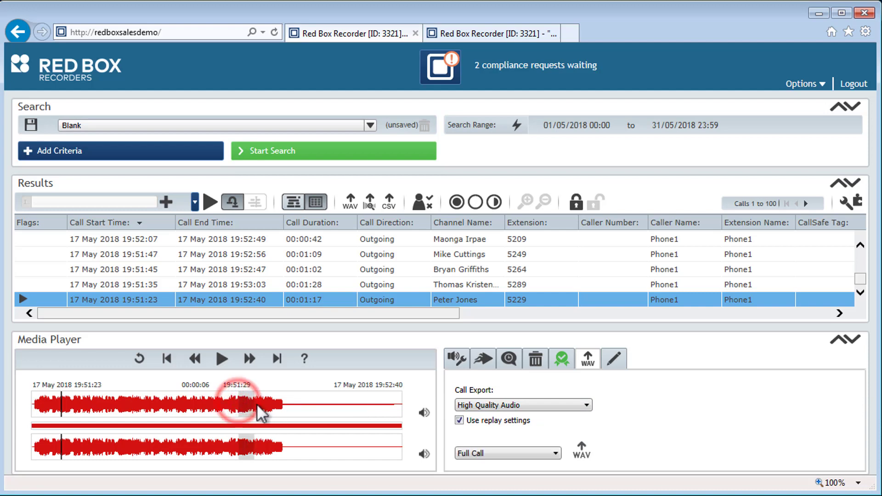
# - Keep the Full Call range and export the call as a WAV file
pyautogui.click(496, 451)
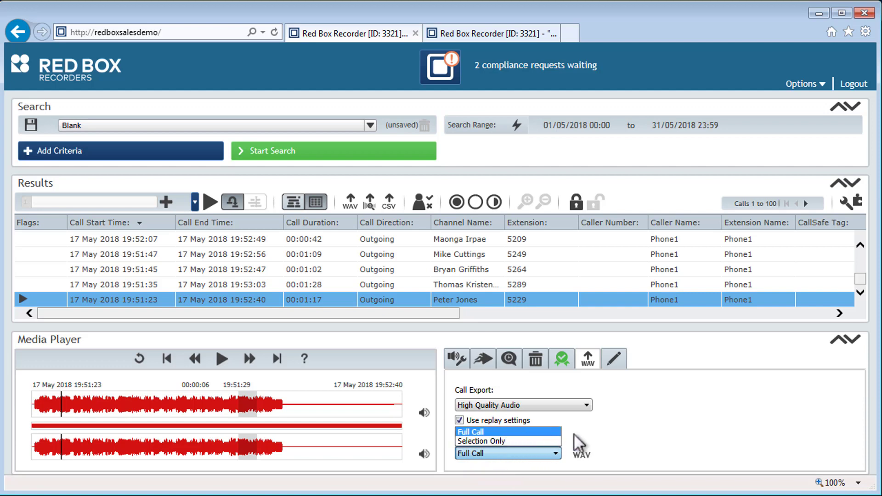
pyautogui.click(607, 434)
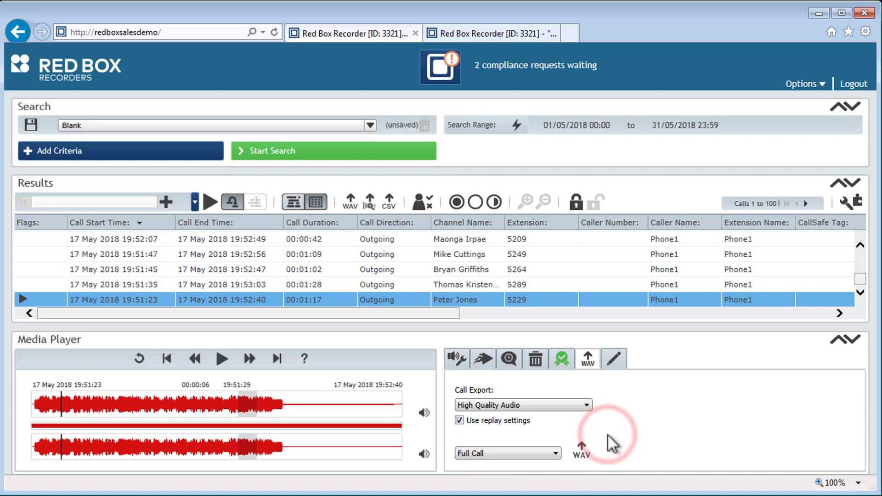
pyautogui.click(582, 451)
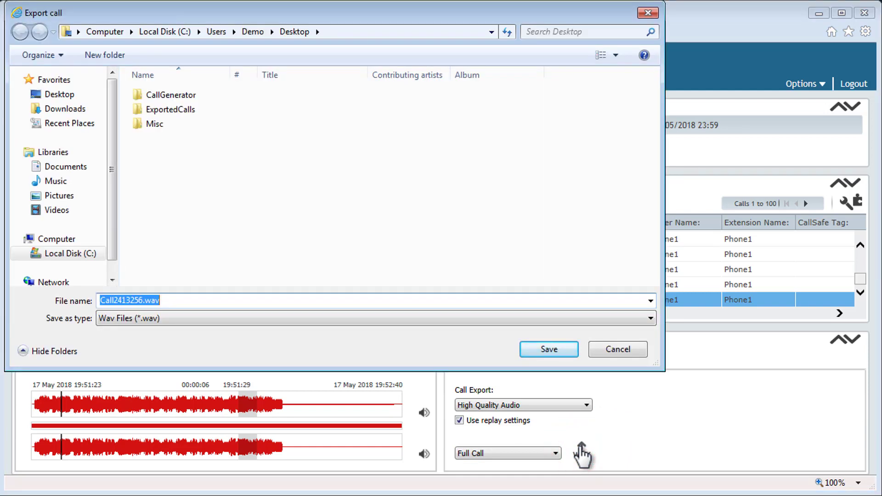
# - Save the exported WAV file to the Desktop with its default name
pyautogui.click(549, 350)
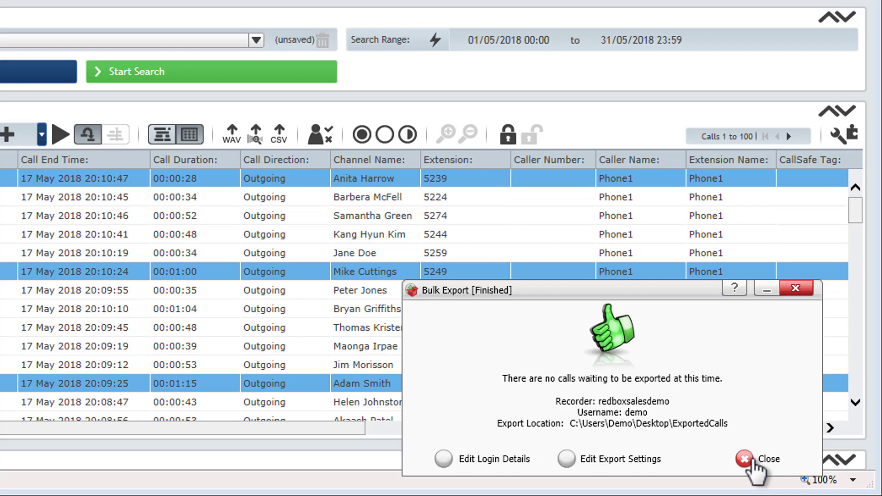
# - Dismiss the bulk export notice and select the 5239, 5249 and 5201 calls together
pyautogui.click(755, 463)
pyautogui.moveTo(858, 402); pyautogui.dragTo(861, 248)
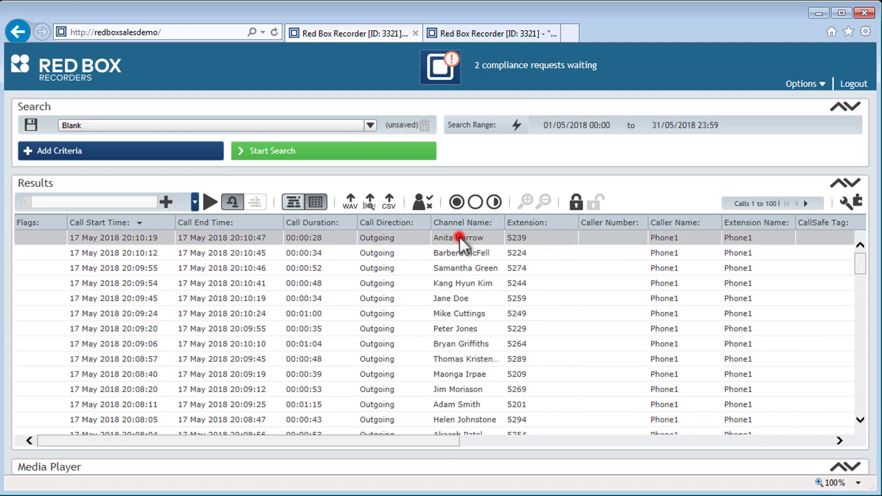
pyautogui.keyDown('ctrl'); pyautogui.click(456, 407); pyautogui.keyUp('ctrl')
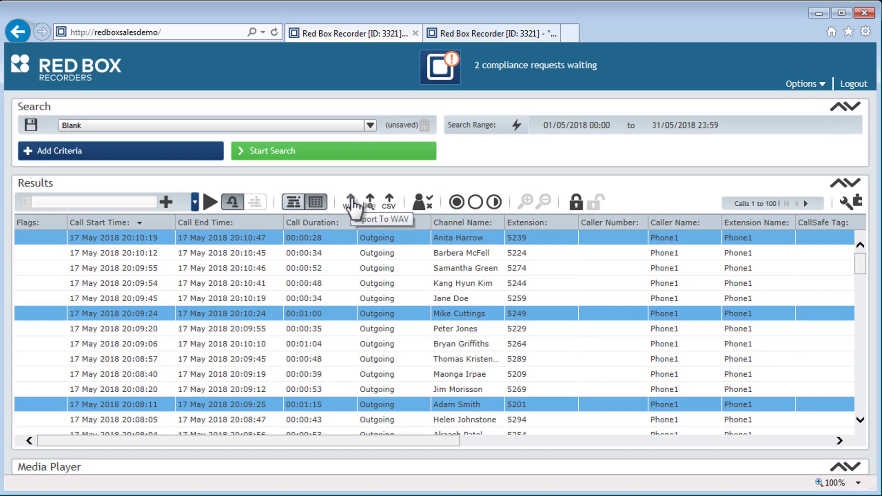
# - Start a bulk WAV export of the selected calls as package Incident-2018-06-01-1
pyautogui.click(351, 203)
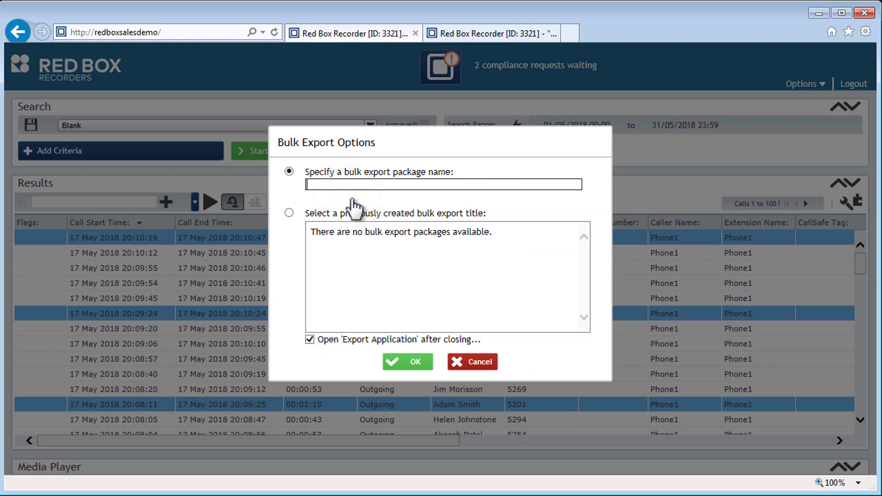
pyautogui.write('In')
pyautogui.write('cident')
pyautogui.write('-2018')
pyautogui.write('-06')
pyautogui.write('-01')
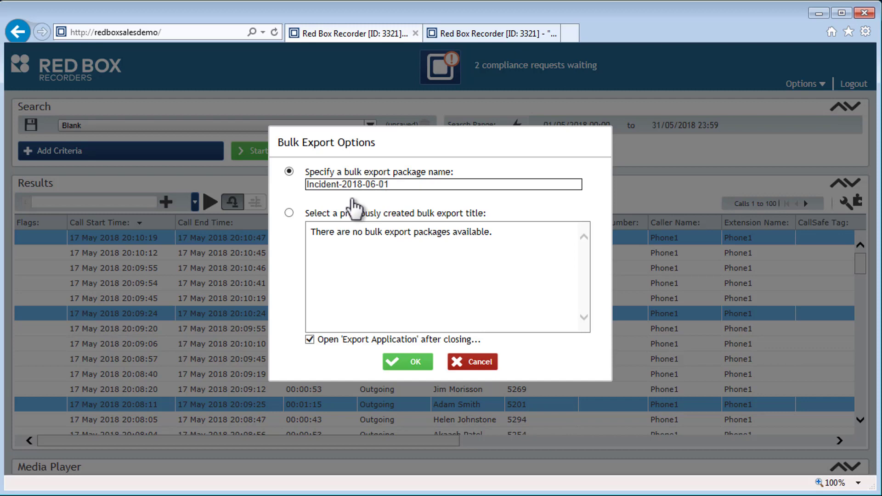
pyautogui.write('-1')
# - Confirm the bulk export of the three calls to ExportedCalls and close the Finished notice
pyautogui.click(416, 363)
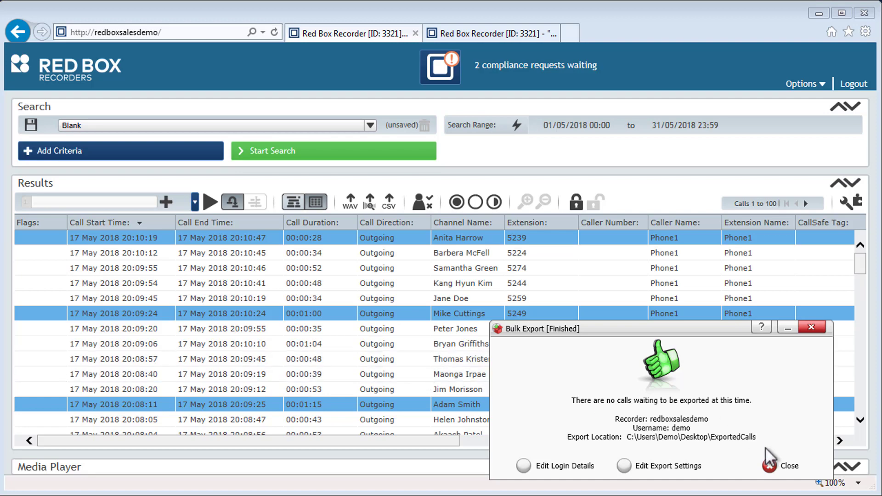
pyautogui.click(778, 470)
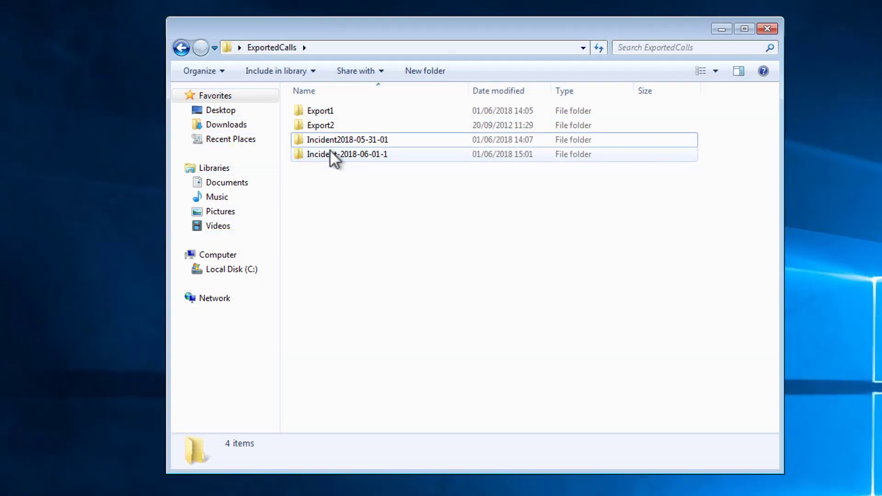
# - View the Incident-2018-06-01-1 folder's six exported WAV and text files
pyautogui.doubleClick(330, 154)
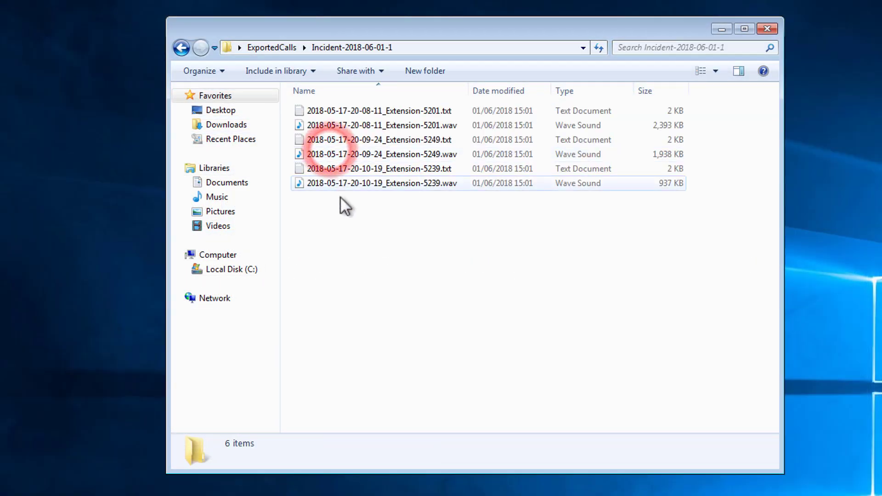